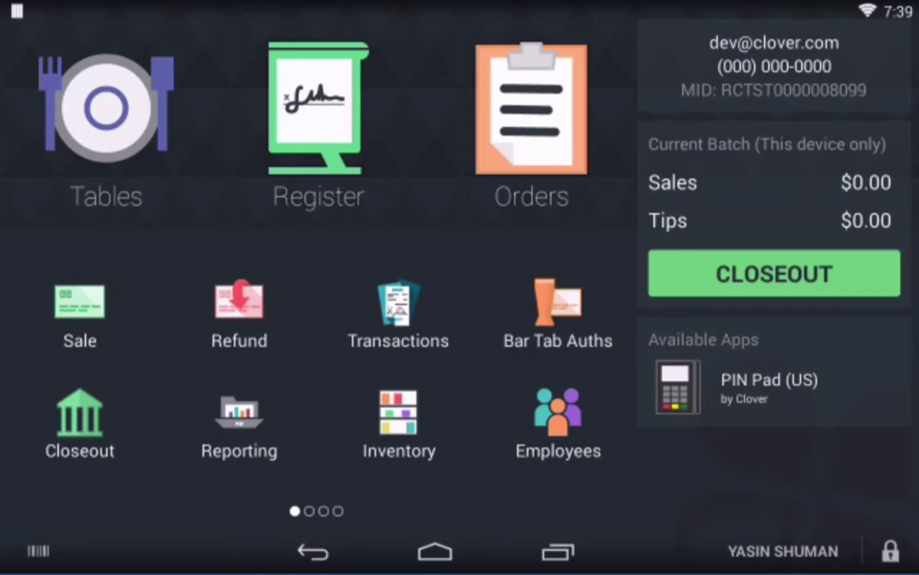
Step: Open the Inventory app and bring up its labels list
left_click(399, 421)
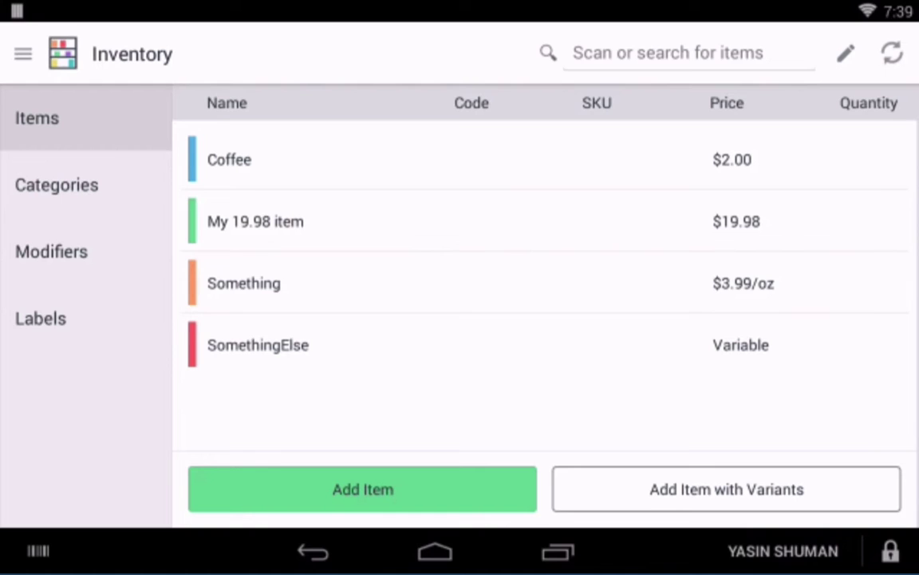
left_click(41, 318)
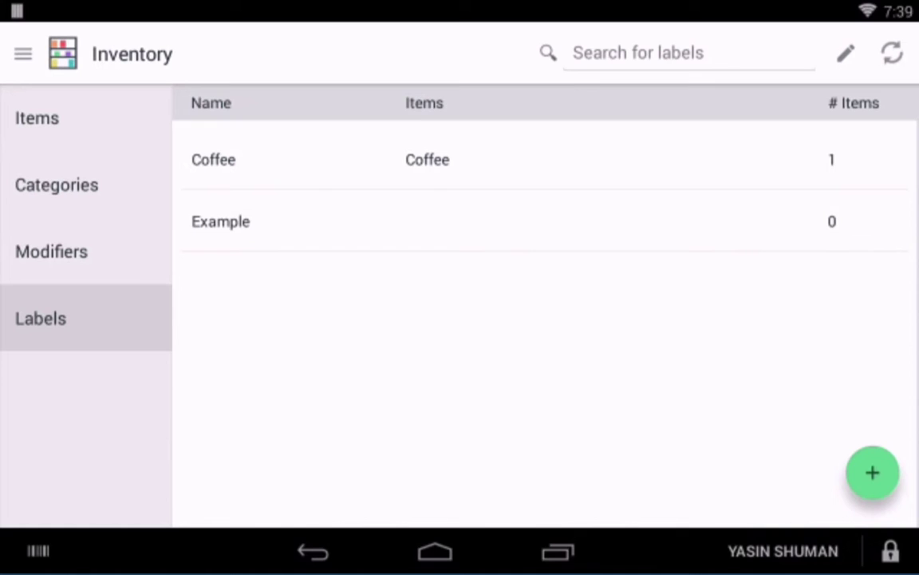
Step: Create a new label named 'Reward'
left_click(873, 472)
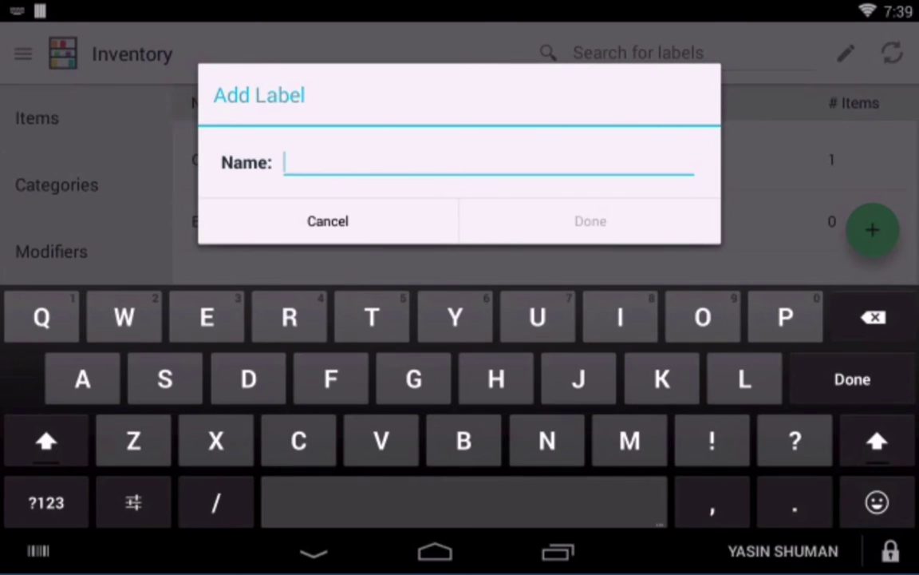
type("Rewa")
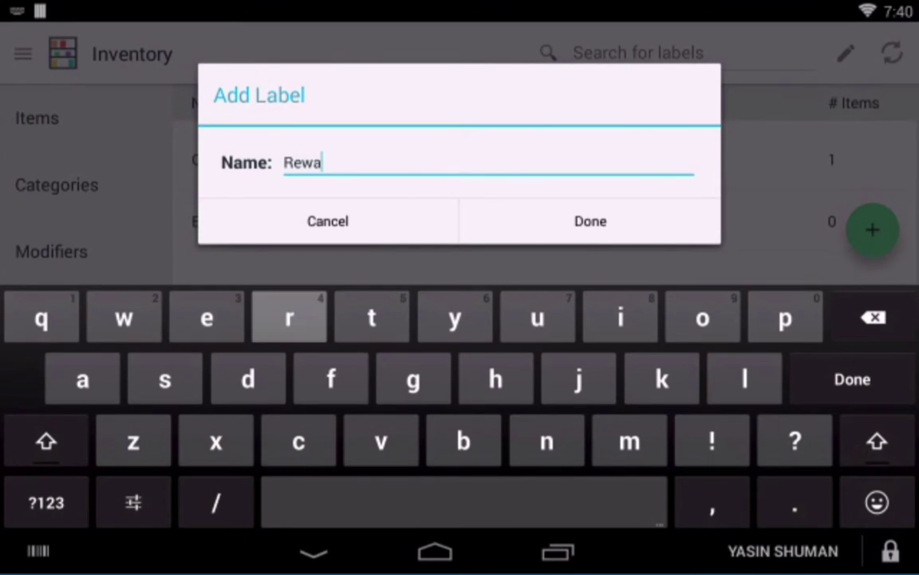
type("rd")
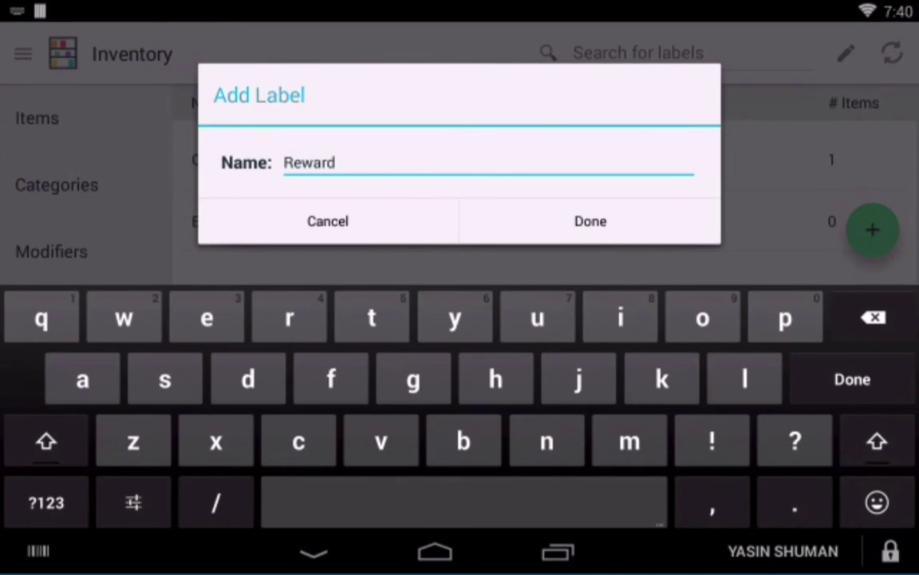
key("Return")
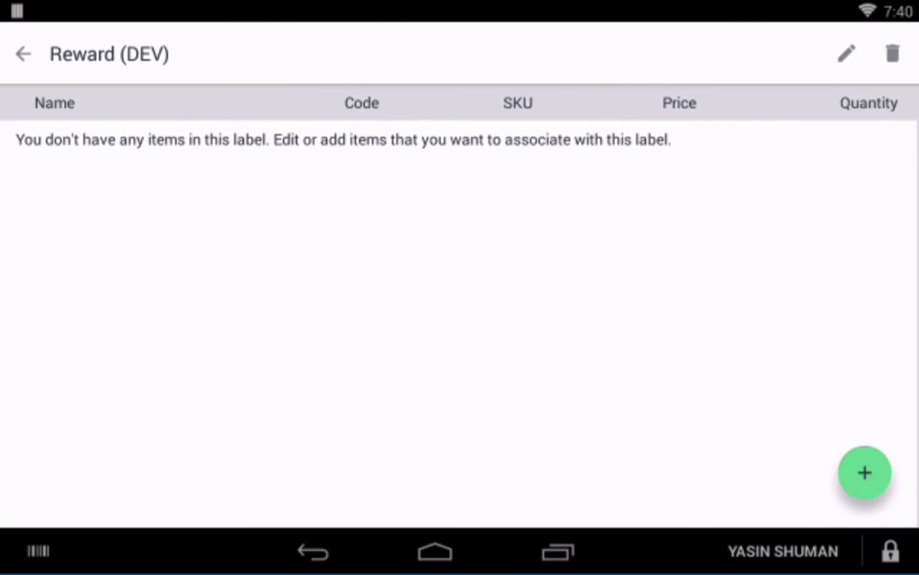
Step: Assign My 19.98 item and Something, not Coffee, to the Reward label and save
left_click(847, 54)
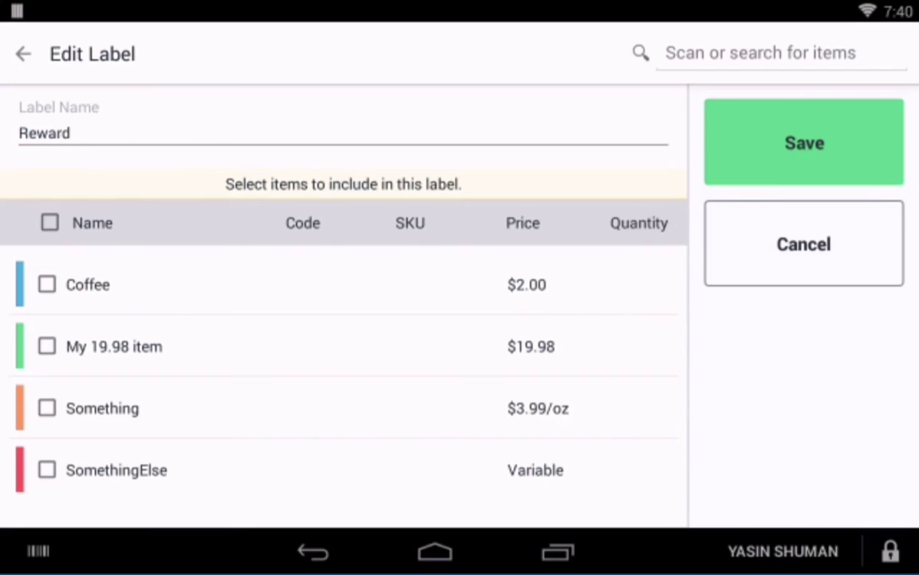
left_click(49, 223)
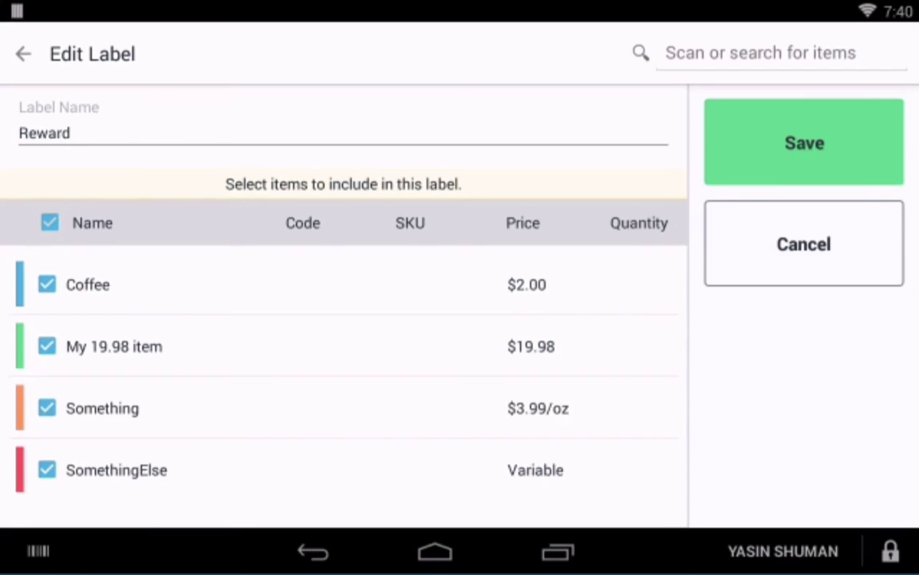
left_click(50, 222)
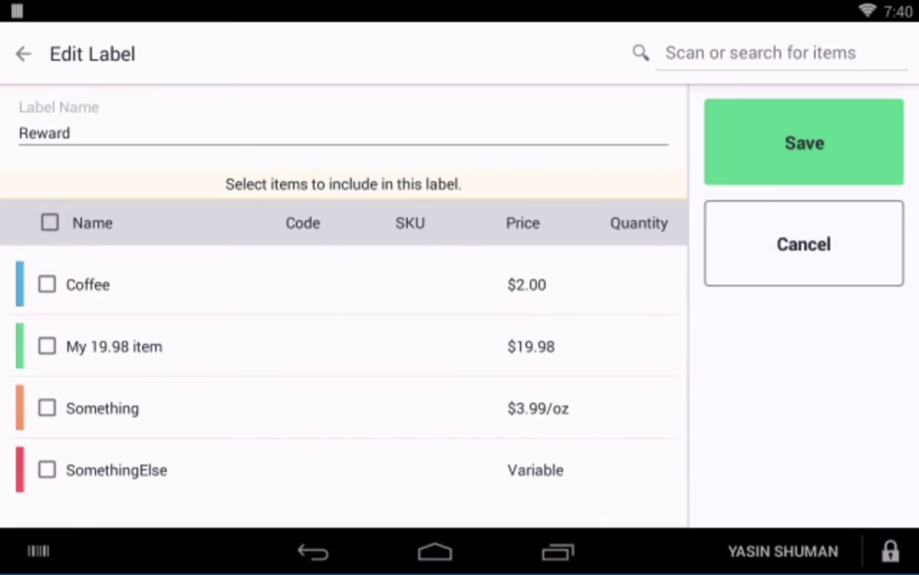
left_click(46, 284)
left_click(47, 408)
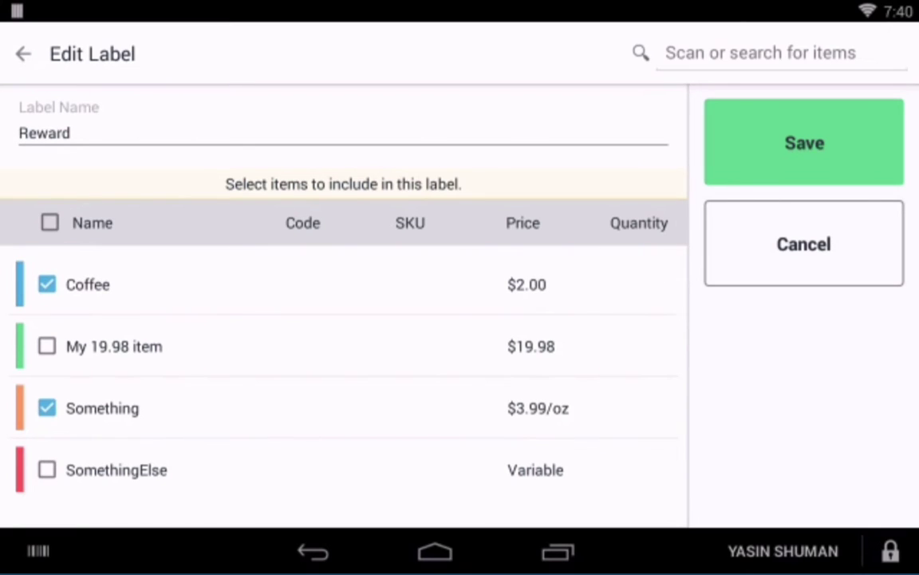
left_click(46, 345)
left_click(47, 285)
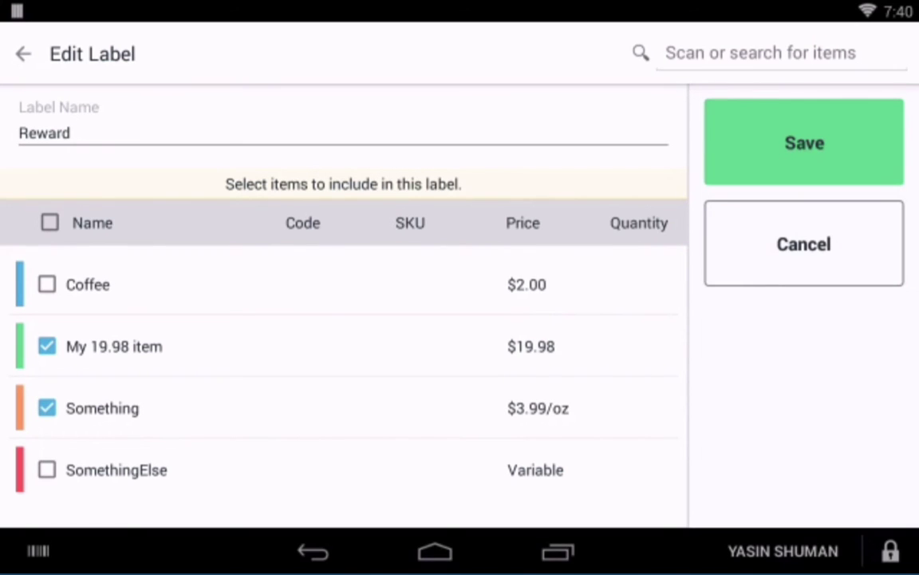
left_click(805, 142)
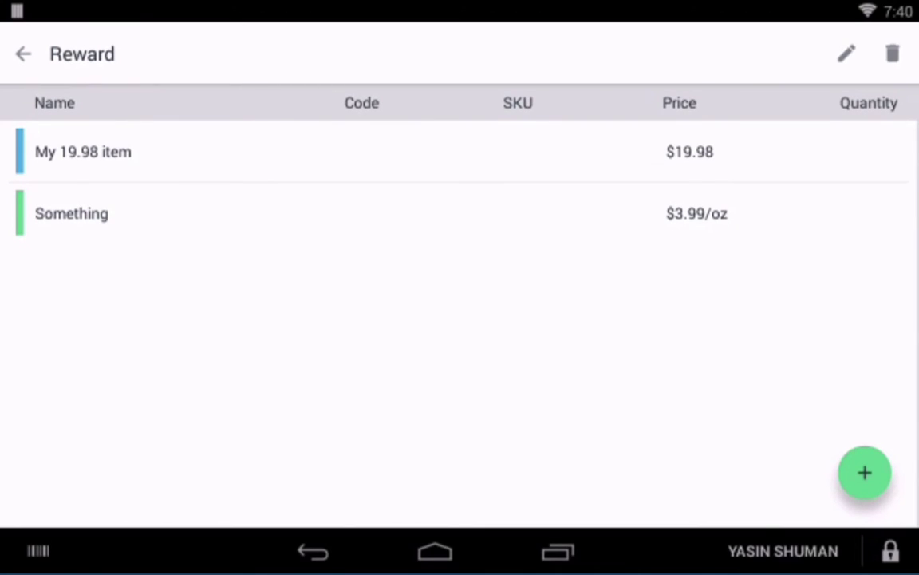
Step: Go back from the Reward label to the Inventory items list
left_click(23, 53)
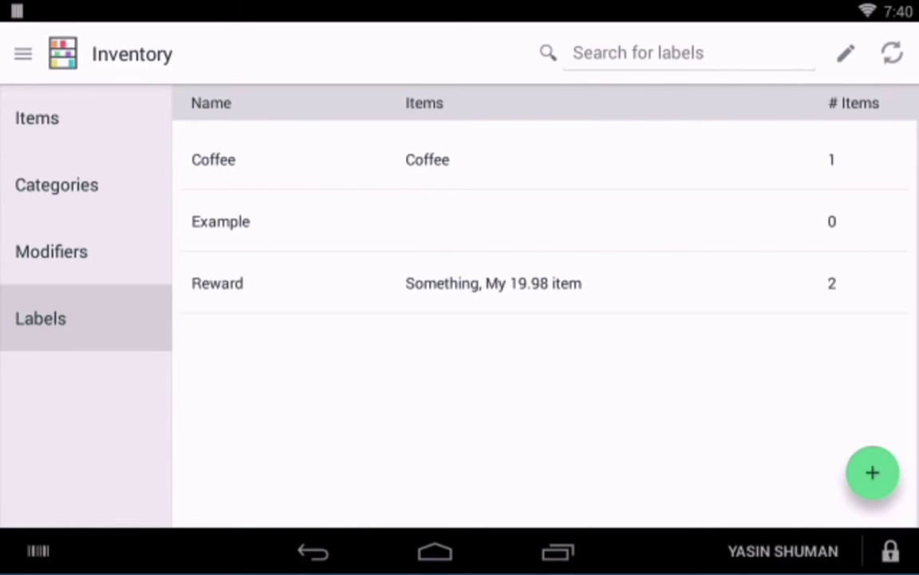
left_click(36, 117)
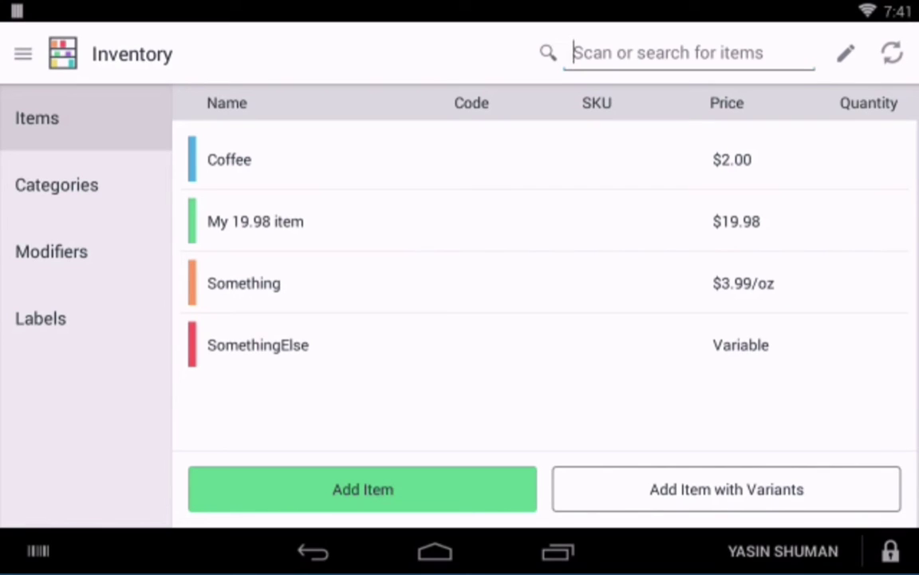
Step: Add the Reward and Example labels to SomethingElse and save the item
left_click(258, 345)
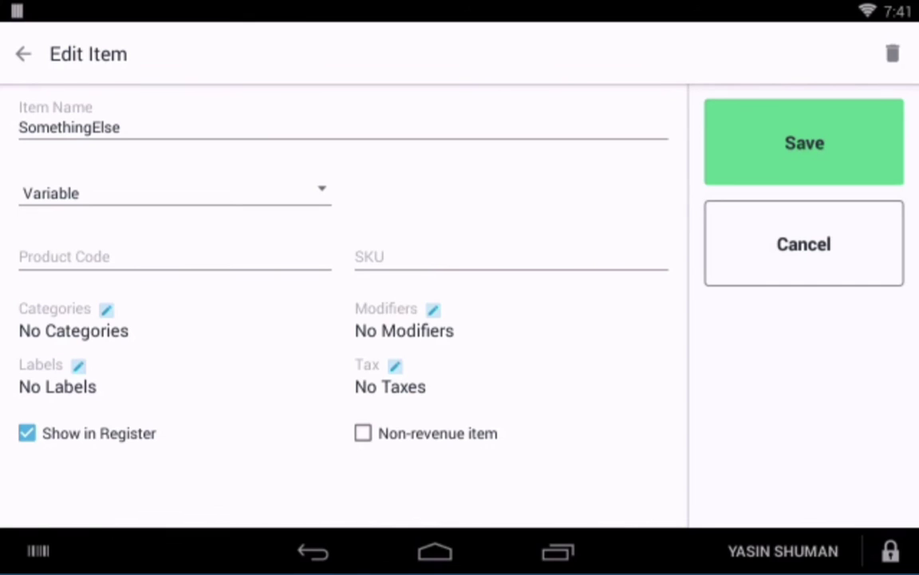
left_click(58, 375)
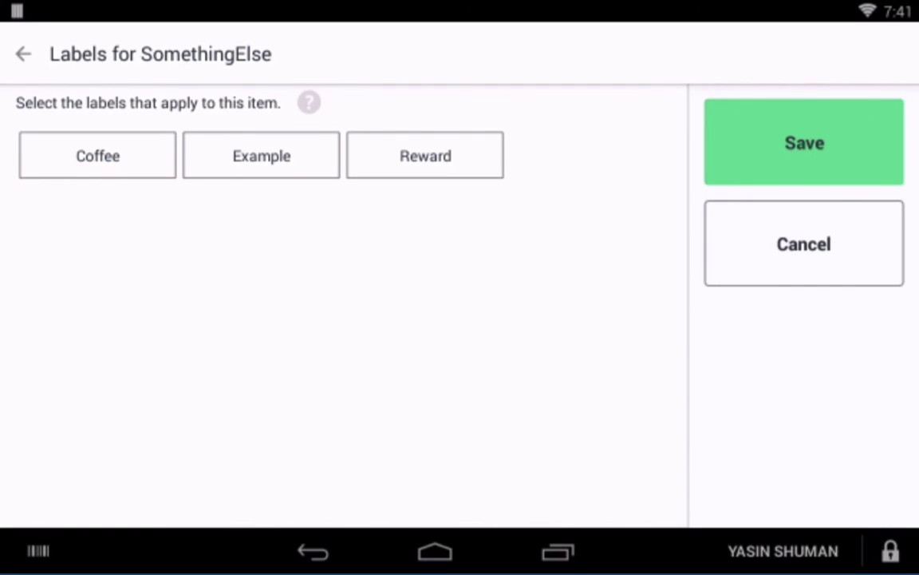
left_click(425, 155)
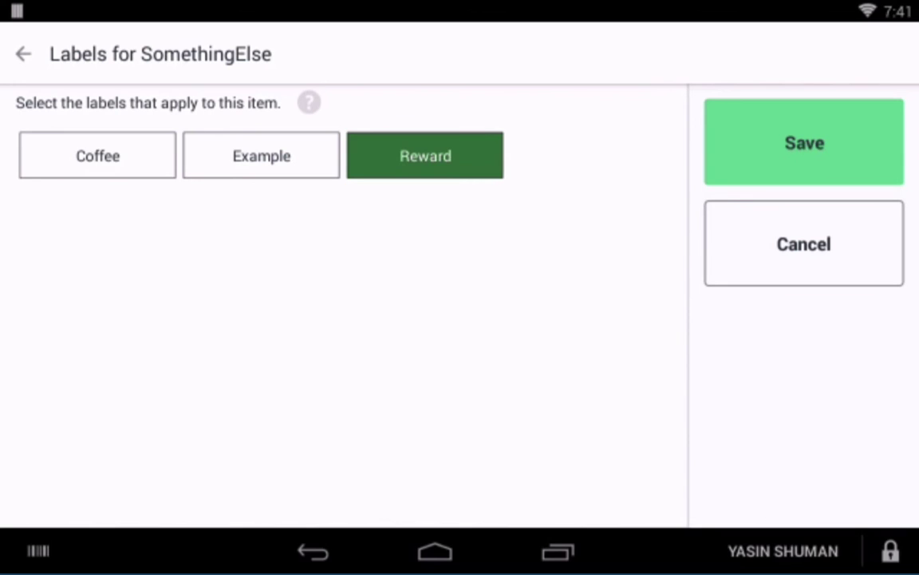
left_click(261, 156)
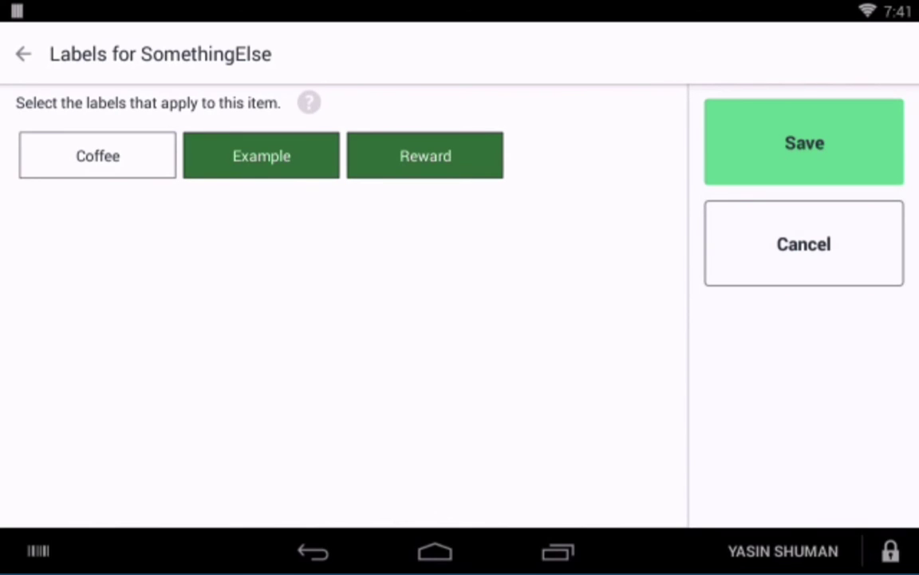
left_click(805, 143)
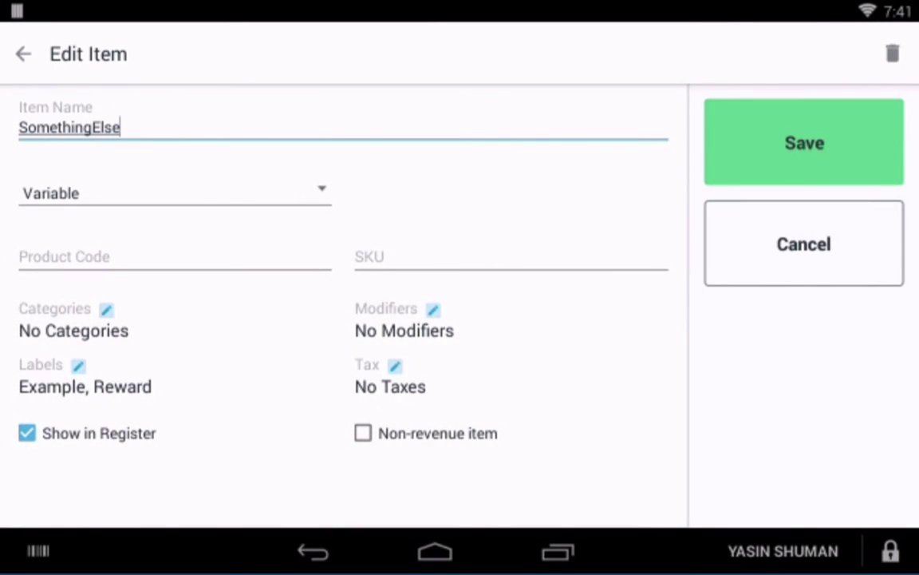
left_click(805, 143)
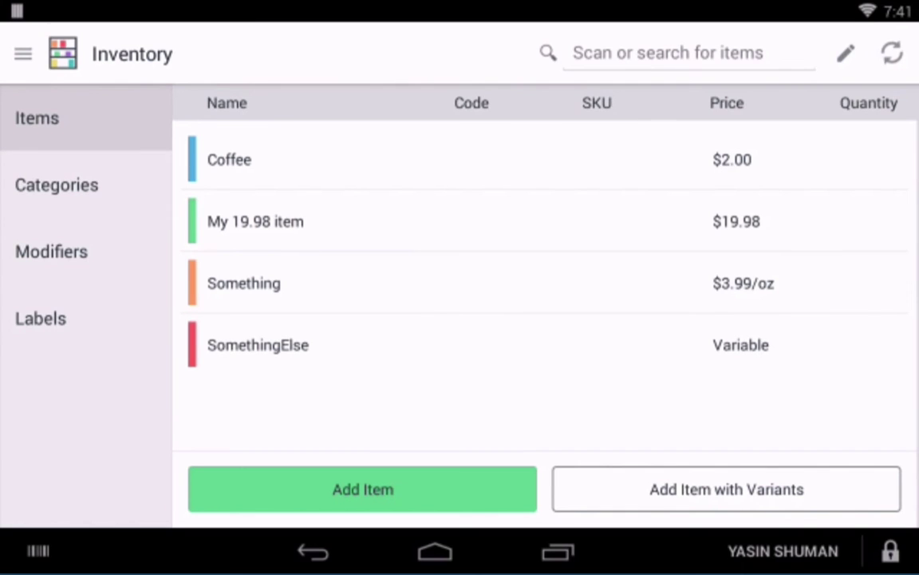
Step: Check the Example label's items, then open the Reward label to view its items
left_click(40, 318)
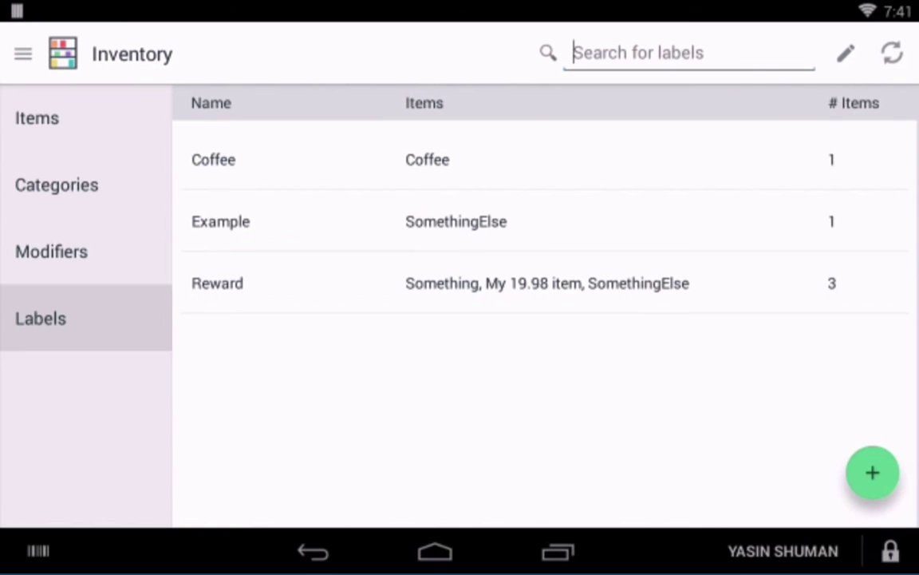
left_click(319, 221)
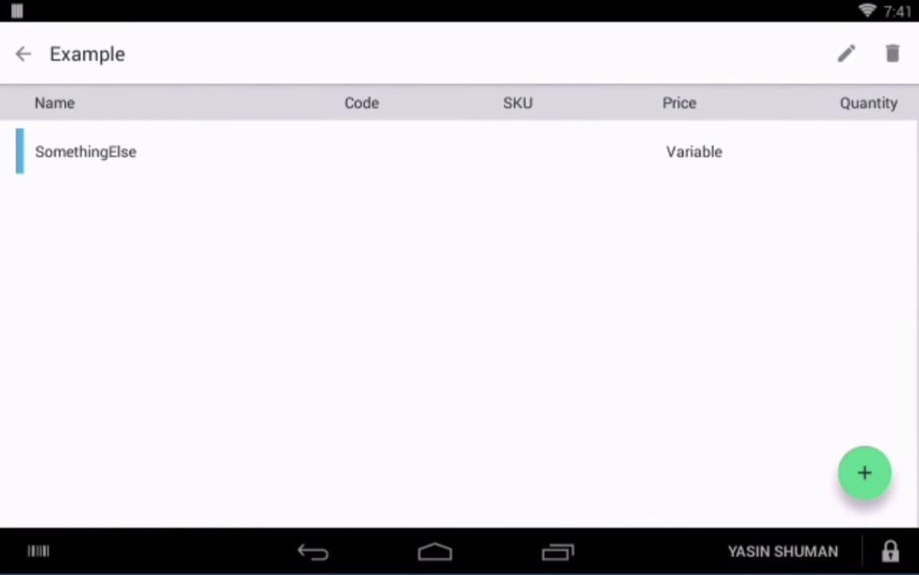
left_click(22, 53)
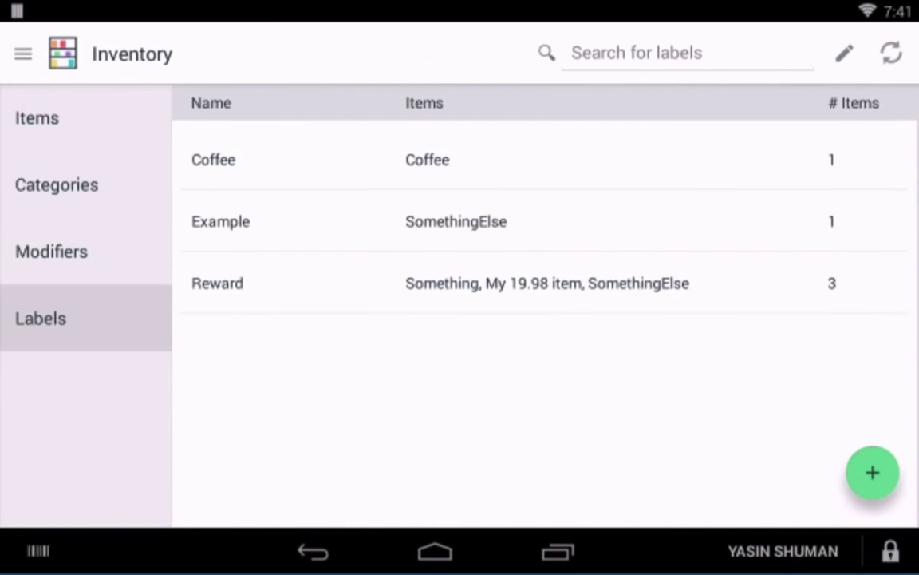
left_click(319, 282)
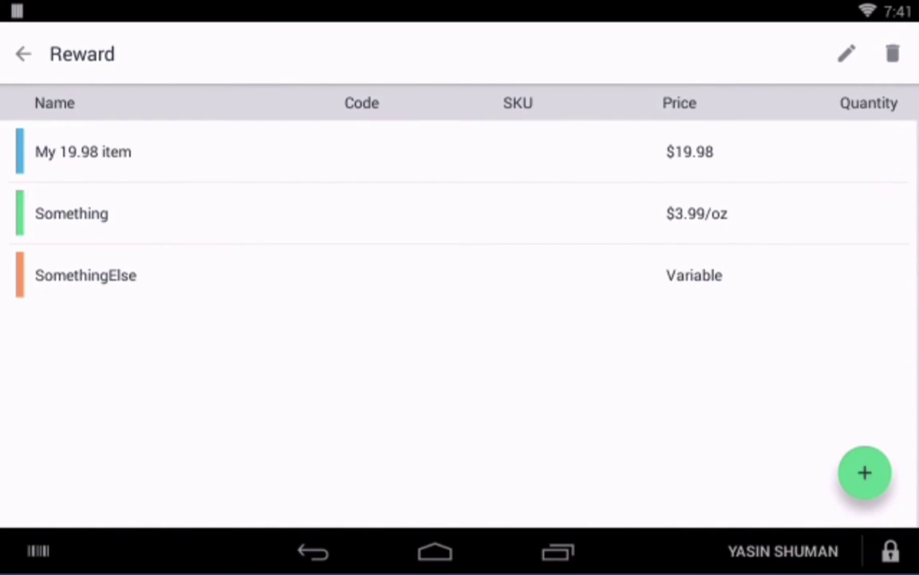